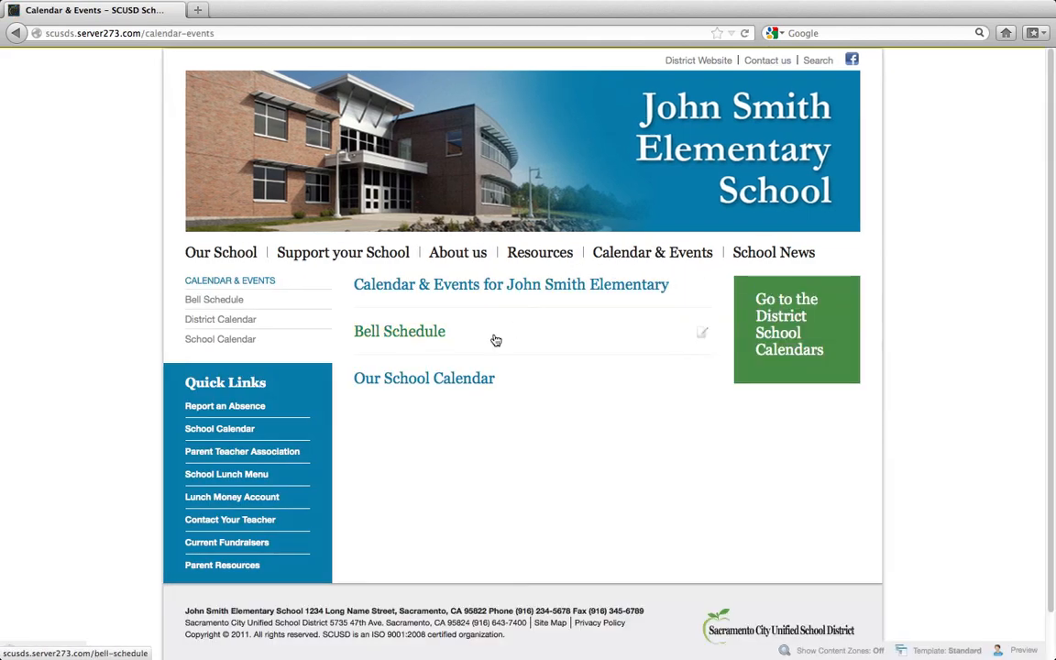
- Open the school's own calendar page, and start creating a new post of the Event type
{"action": "left_click", "coordinate": [438, 385]}
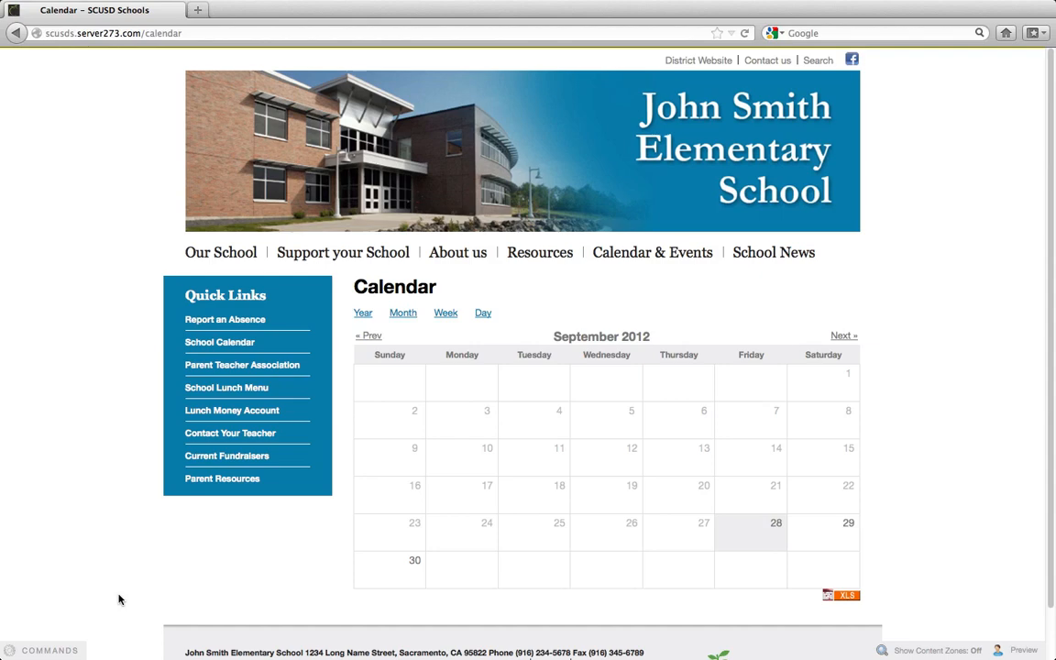
{"action": "left_click", "coordinate": [35, 651]}
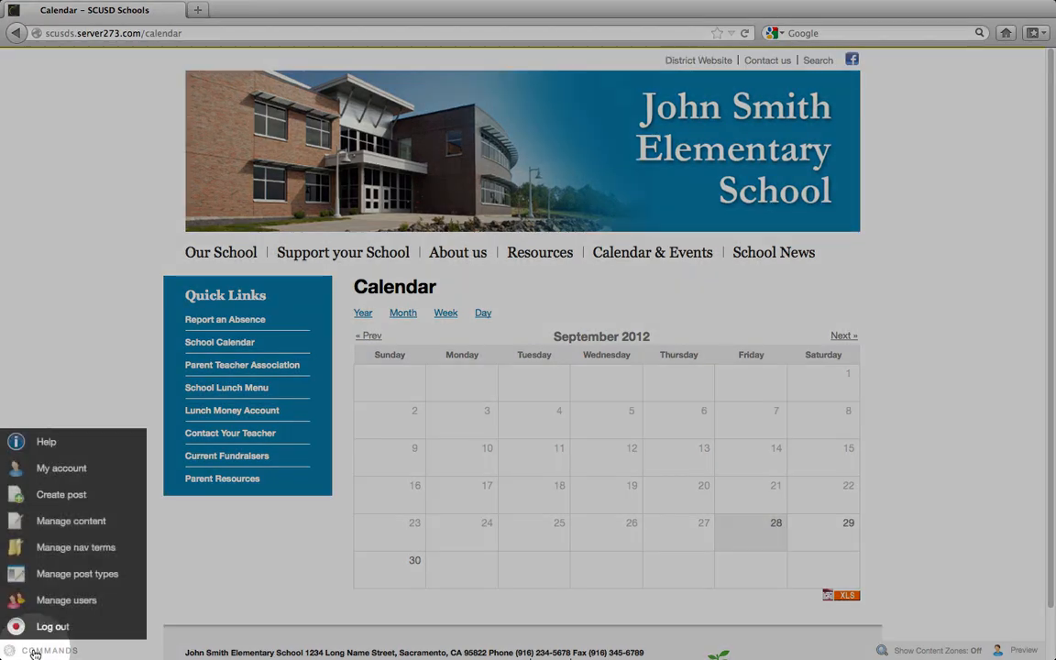
{"action": "left_click", "coordinate": [69, 502]}
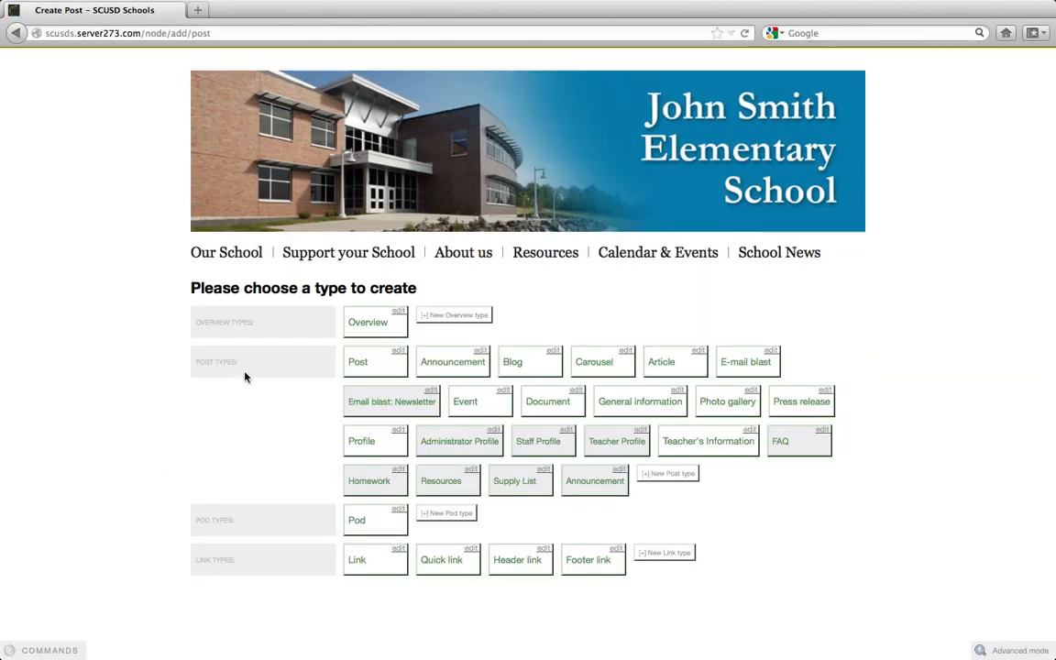
{"action": "left_click", "coordinate": [478, 409]}
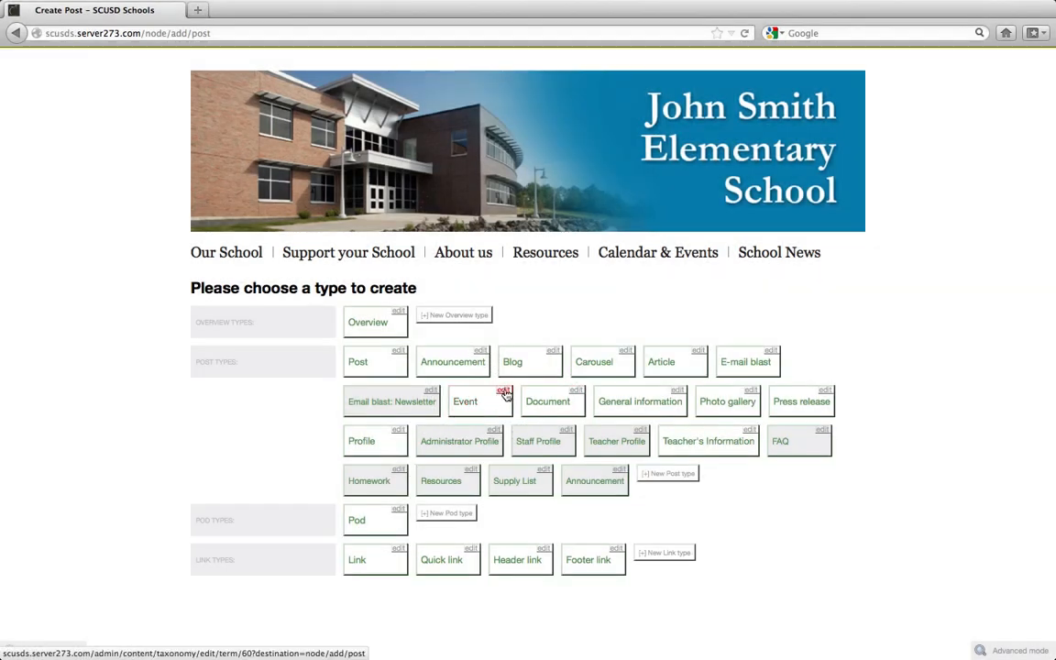
{"action": "left_click", "coordinate": [477, 406]}
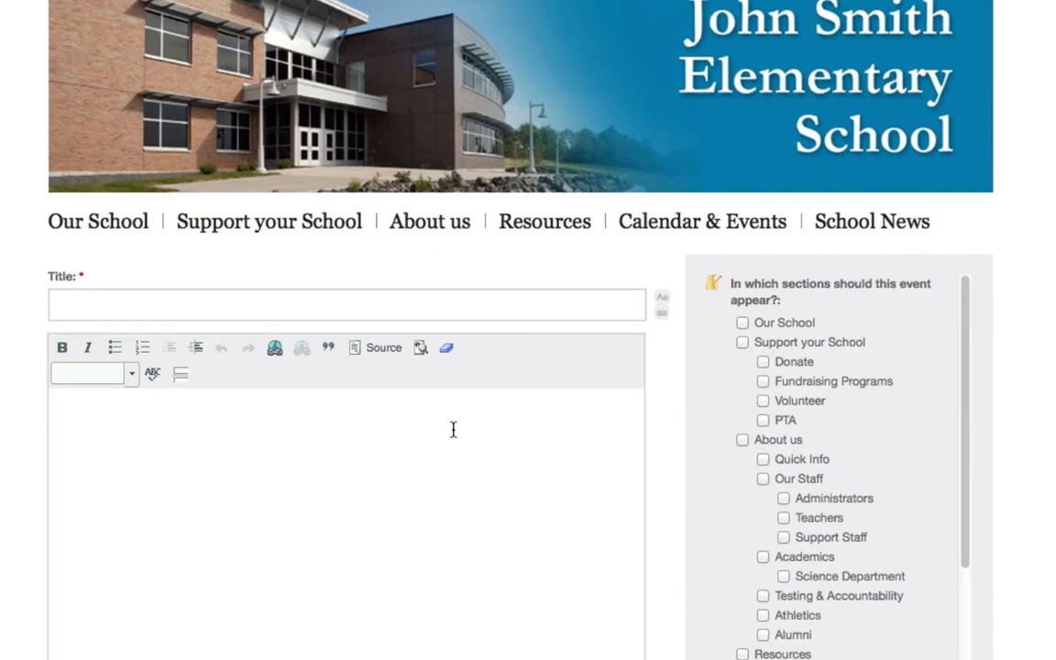
- Give the new event the title "Science Fair"
{"action": "left_click", "coordinate": [166, 300]}
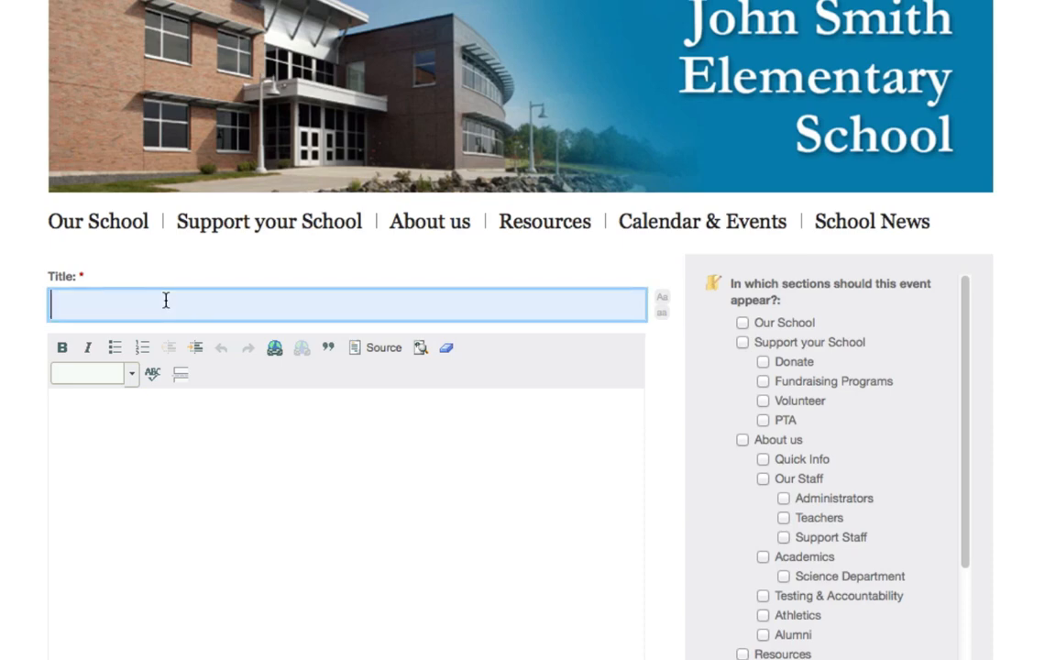
{"action": "type", "text": "Scienc"}
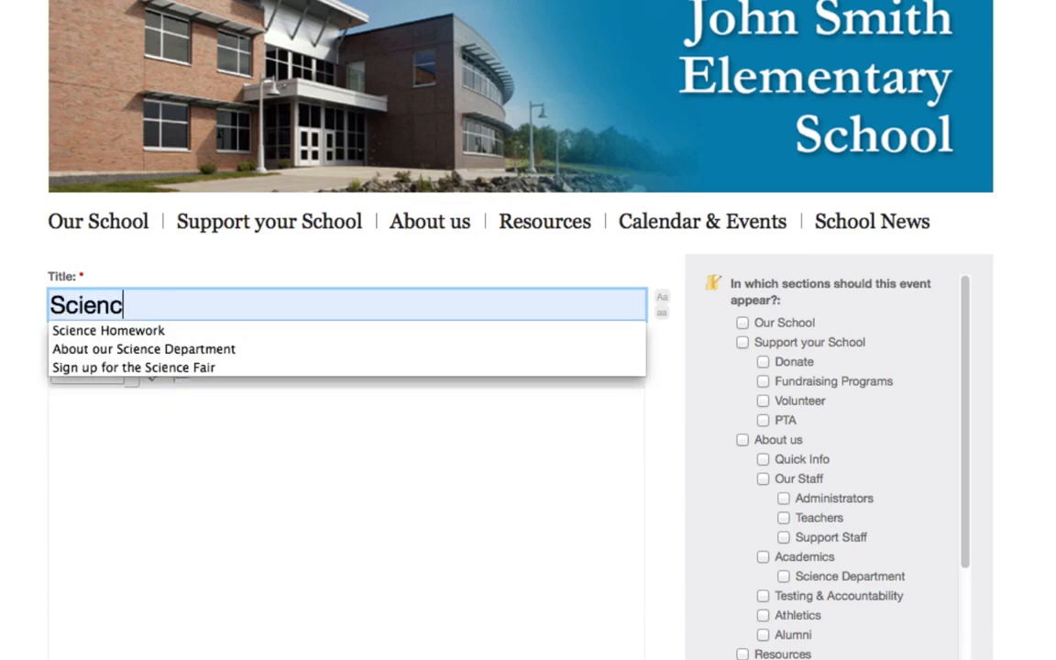
{"action": "type", "text": "e Fair"}
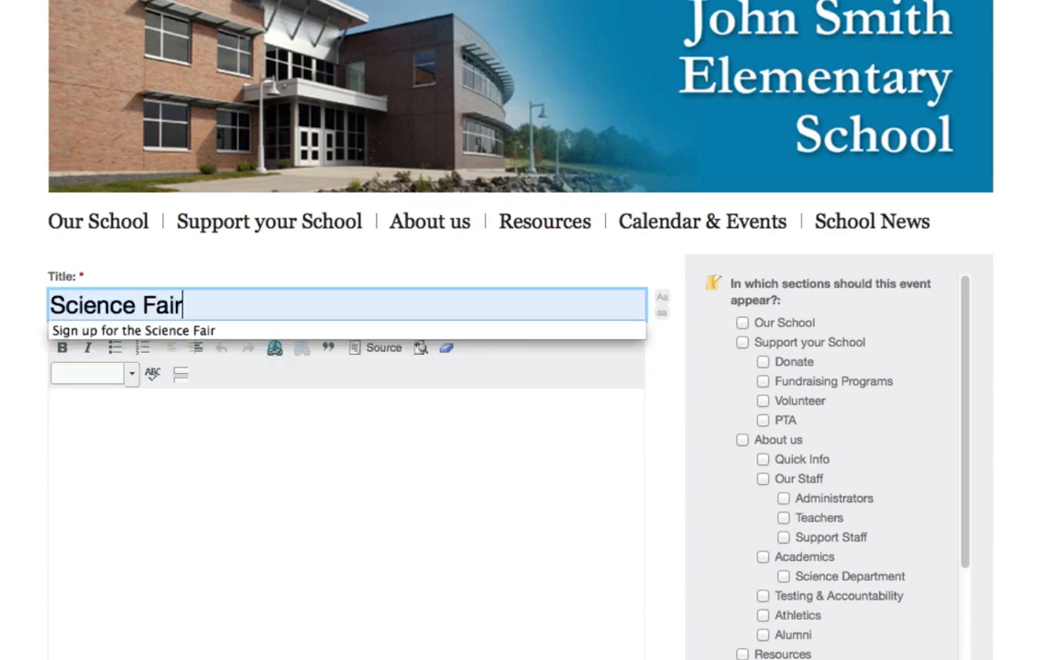
{"action": "left_click", "coordinate": [18, 306]}
- Copy the paragraph about the 12th Annual Science Fair from the Word document into the event's body text
{"action": "scroll", "coordinate": [528, 330], "scroll_direction": "down", "scroll_amount": 5}
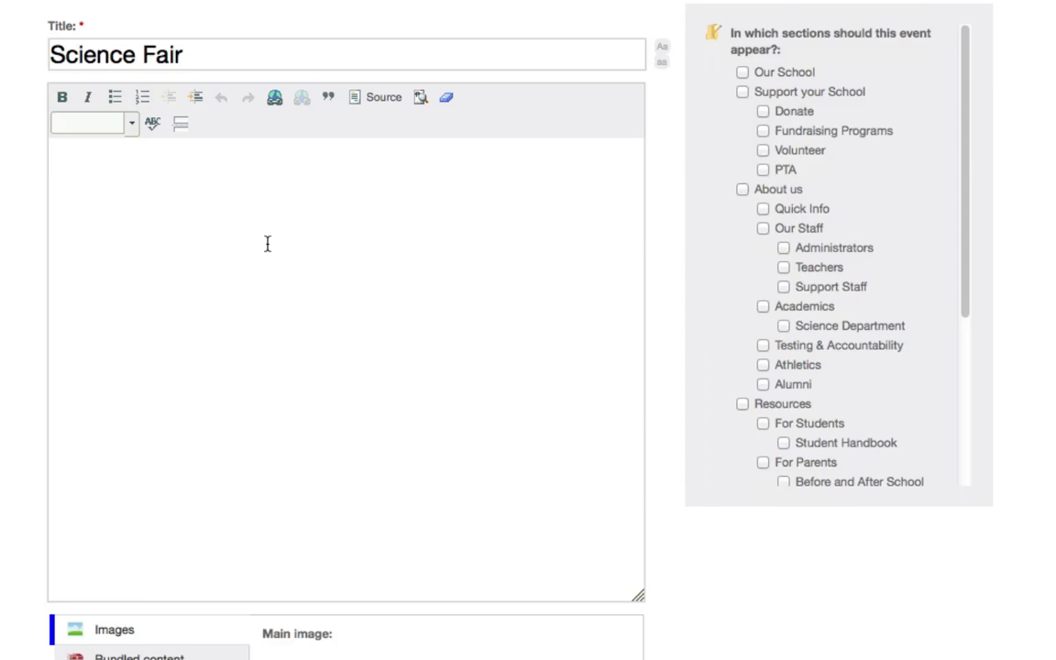
{"action": "key", "text": "super+Tab"}
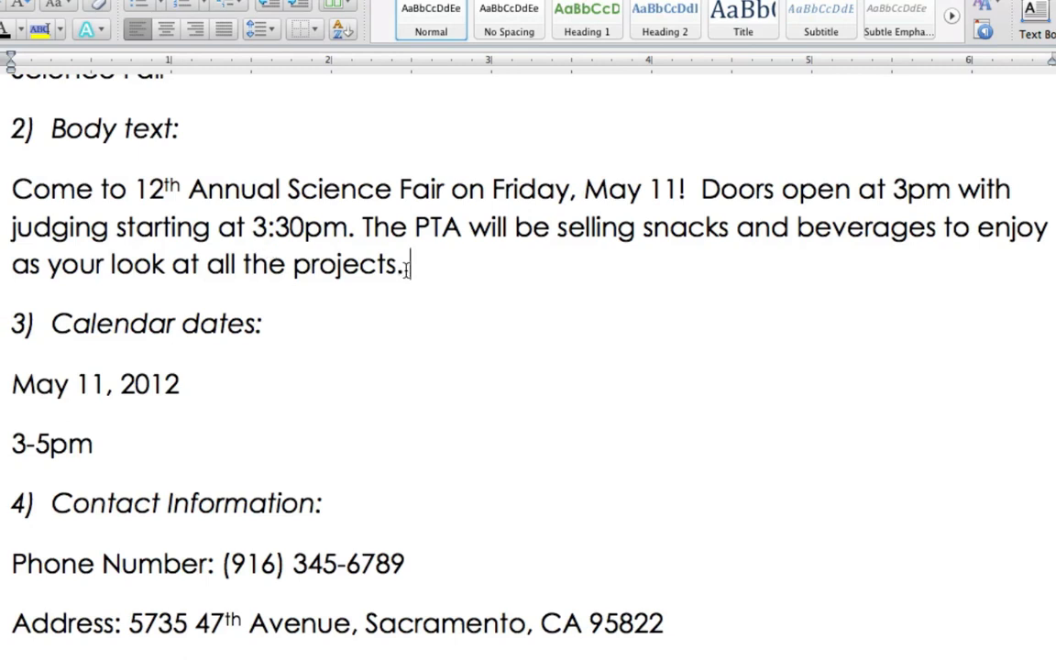
{"action": "left_click_drag", "start_coordinate": [407, 264], "coordinate": [36, 178]}
{"action": "key", "text": "super+c"}
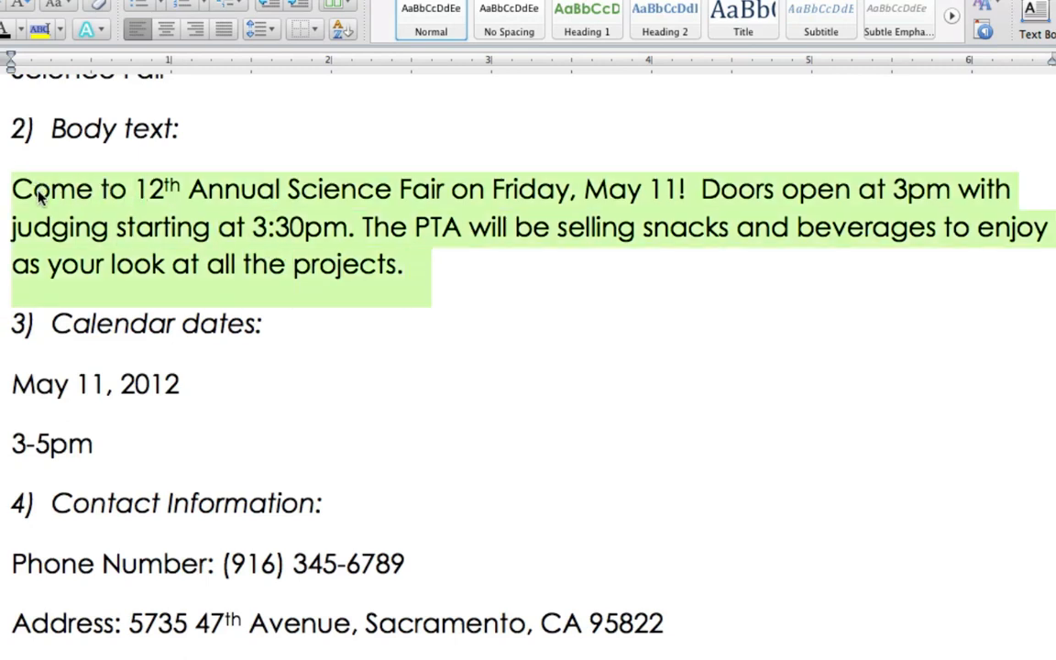
{"action": "key", "text": "super+Tab"}
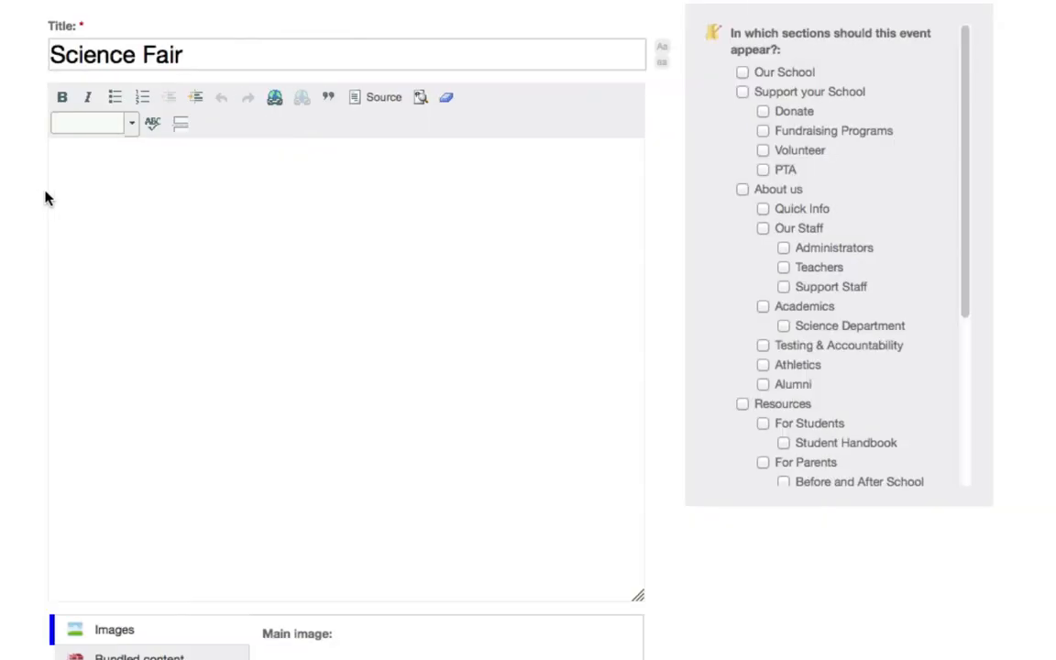
{"action": "left_click", "coordinate": [96, 158]}
{"action": "key", "text": "super+v"}
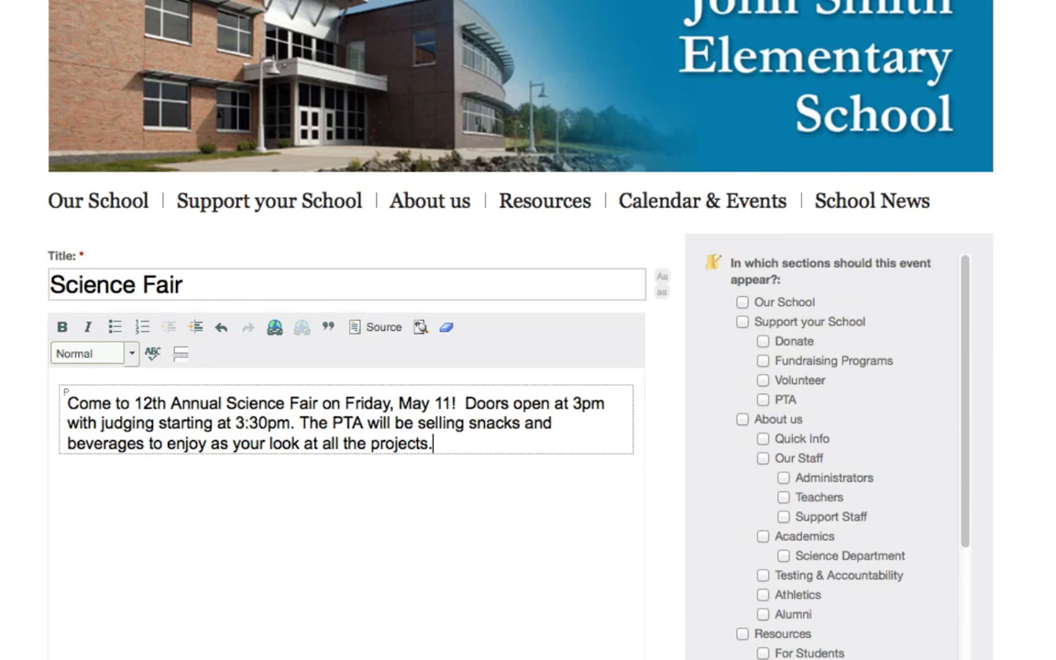
- Set the start of the event's calendar dates to 09/29/2012 at 11:00AM
{"action": "scroll", "coordinate": [528, 330], "scroll_direction": "down", "scroll_amount": 5}
{"action": "scroll", "coordinate": [528, 330], "scroll_direction": "down", "scroll_amount": 7}
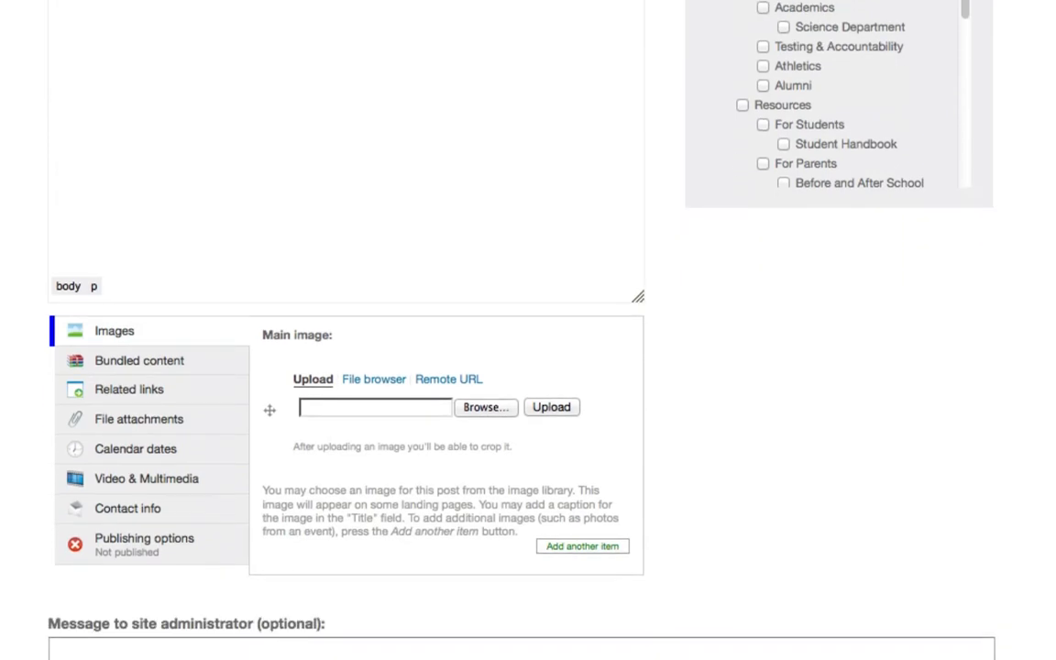
{"action": "left_click", "coordinate": [111, 453]}
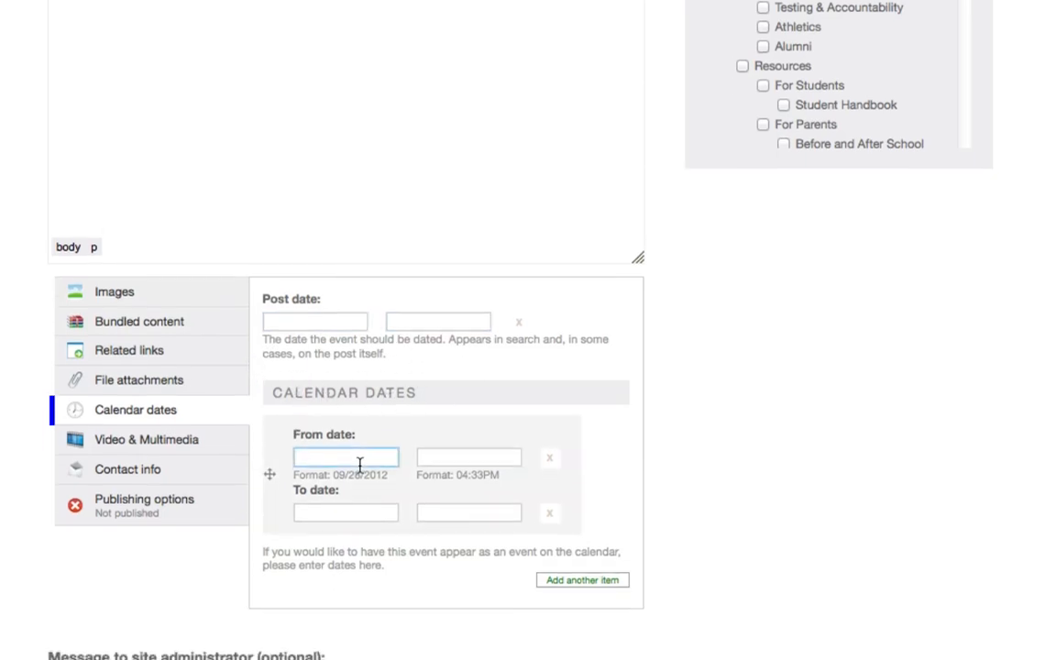
{"action": "left_click", "coordinate": [359, 498]}
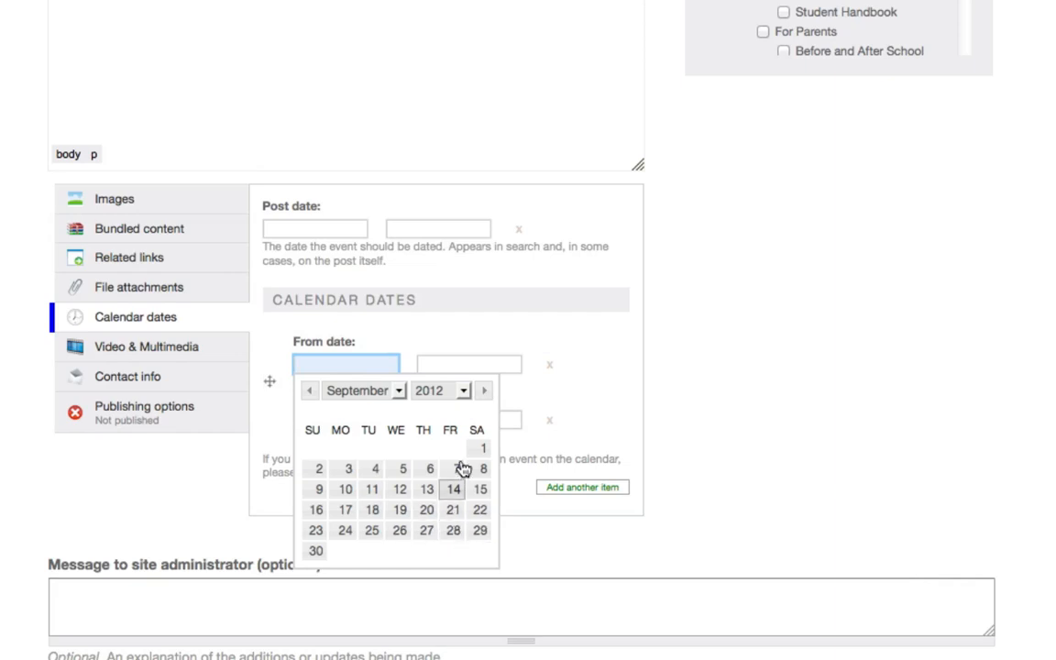
{"action": "left_click", "coordinate": [477, 531]}
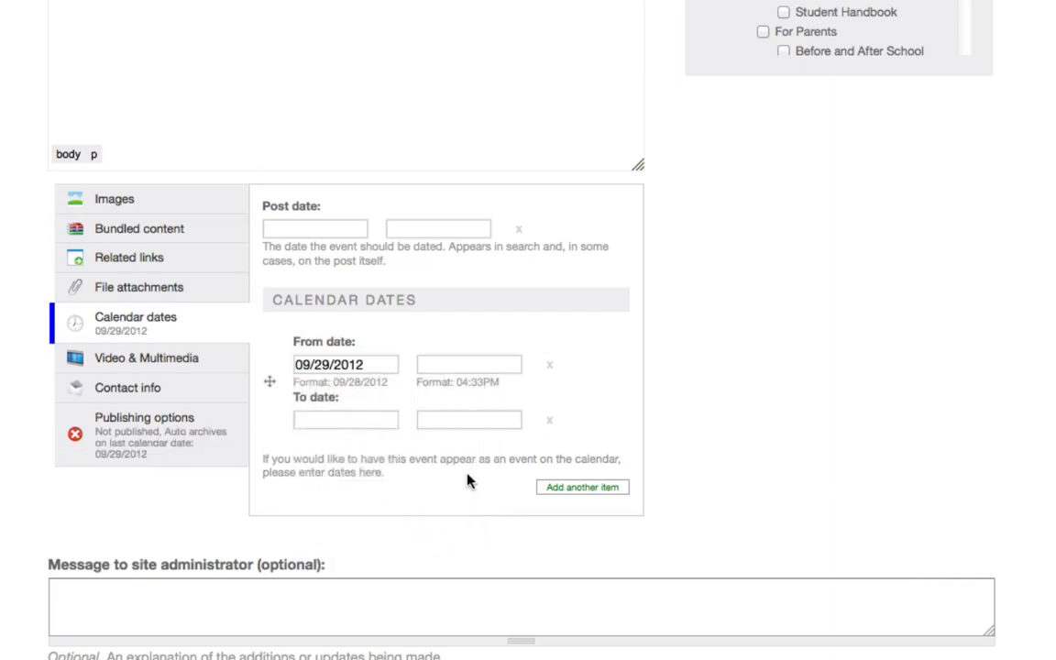
{"action": "left_click", "coordinate": [425, 364]}
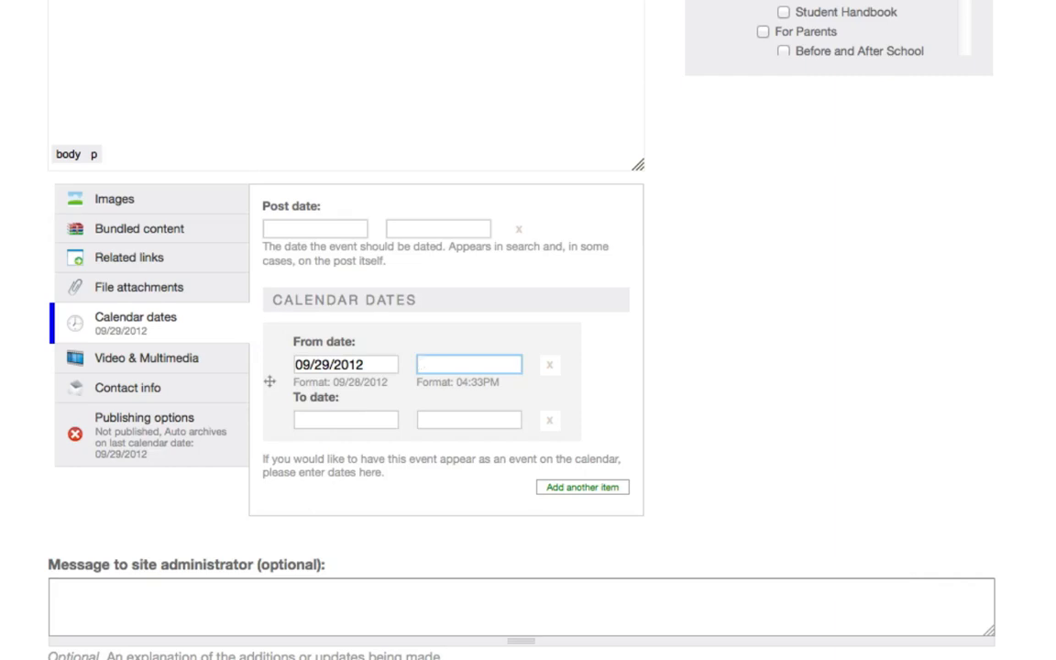
{"action": "left_click", "coordinate": [422, 366]}
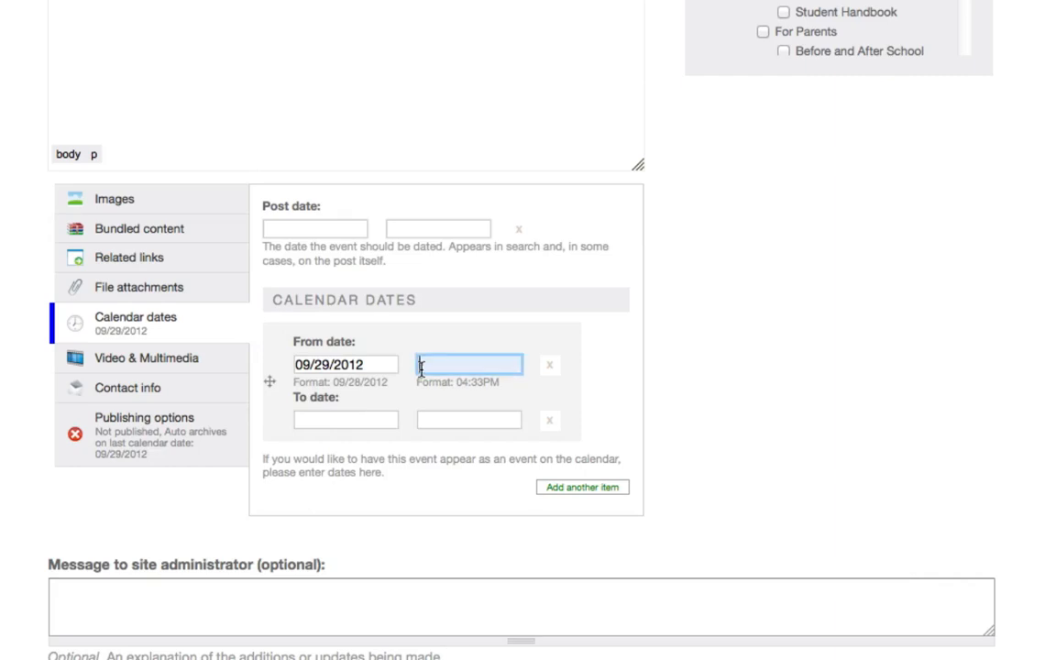
{"action": "type", "text": "11:00"}
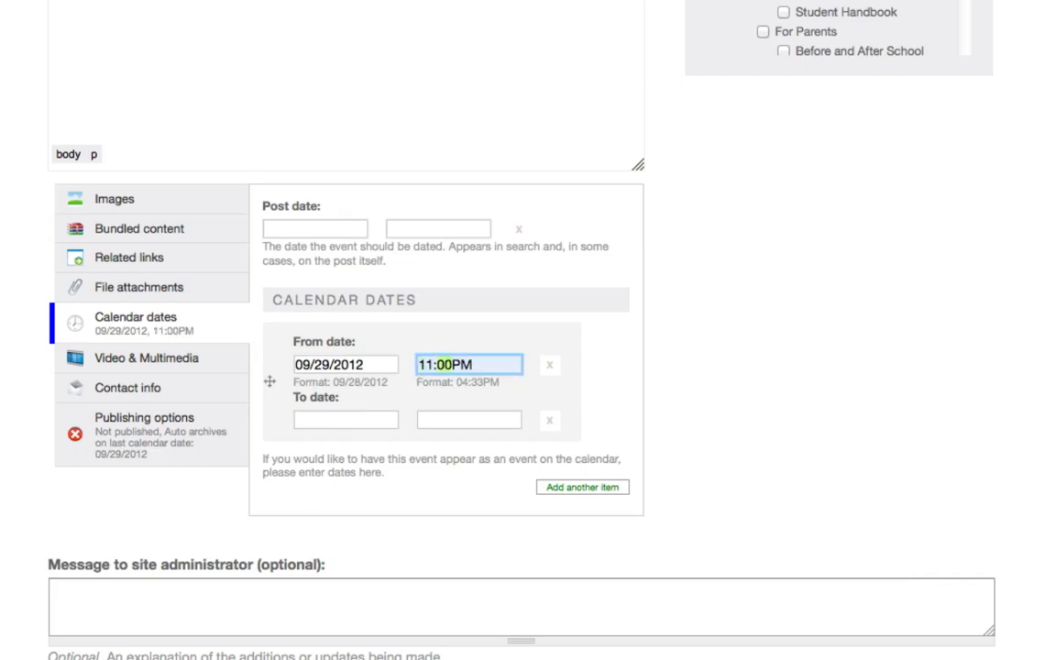
{"action": "type", "text": "a"}
- Set the end of the event's calendar dates to 09/29/2012 at 03:00PM
{"action": "left_click", "coordinate": [377, 419]}
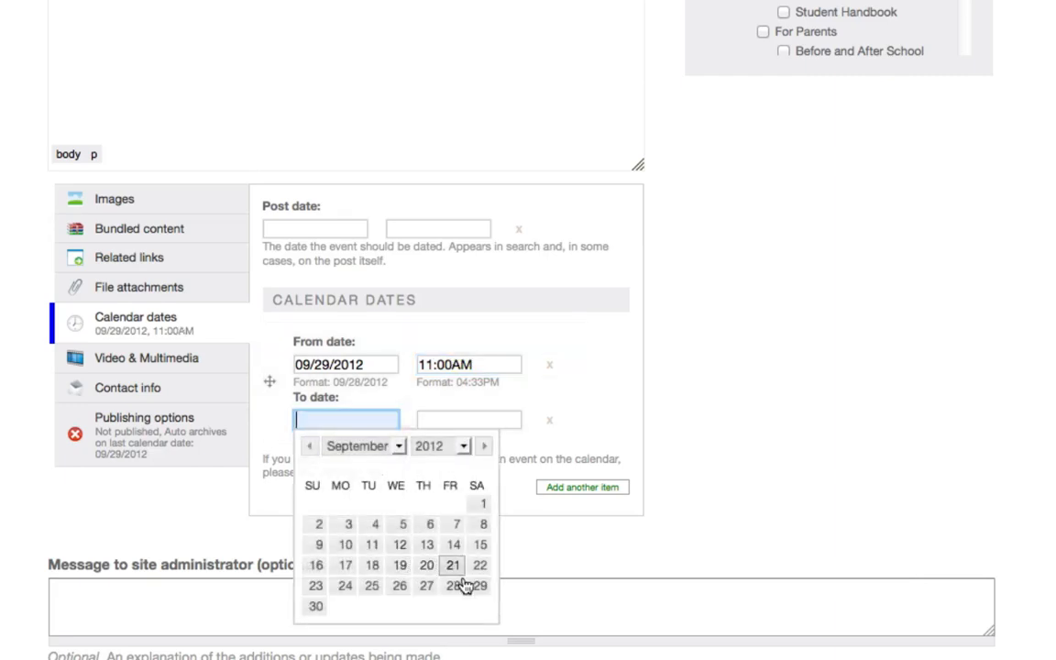
{"action": "left_click", "coordinate": [479, 586]}
{"action": "left_click", "coordinate": [459, 420]}
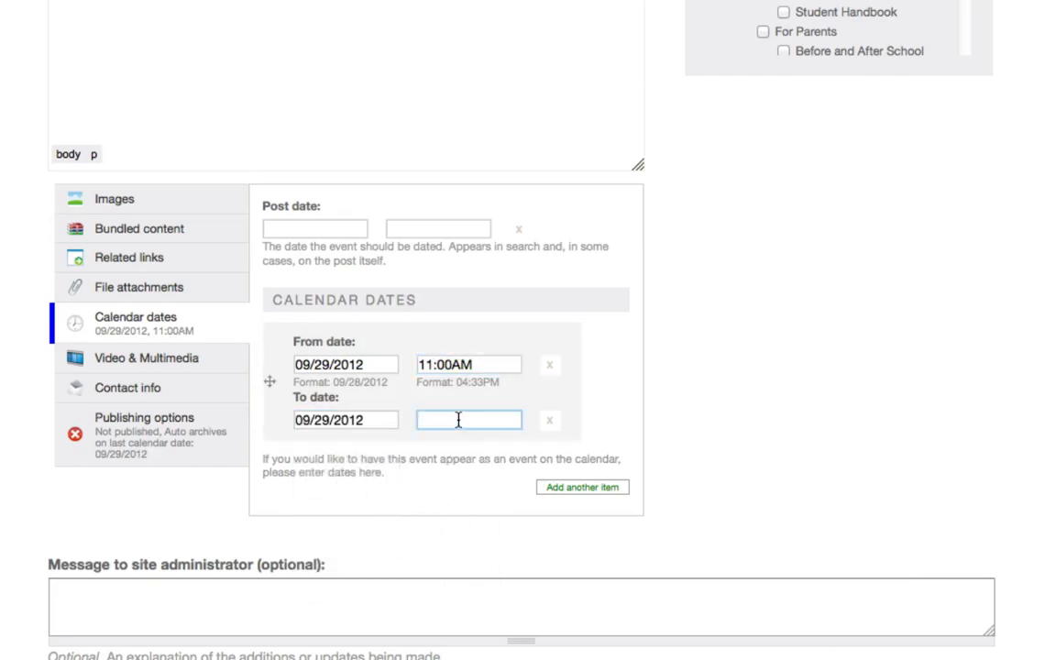
{"action": "type", "text": "3:"}
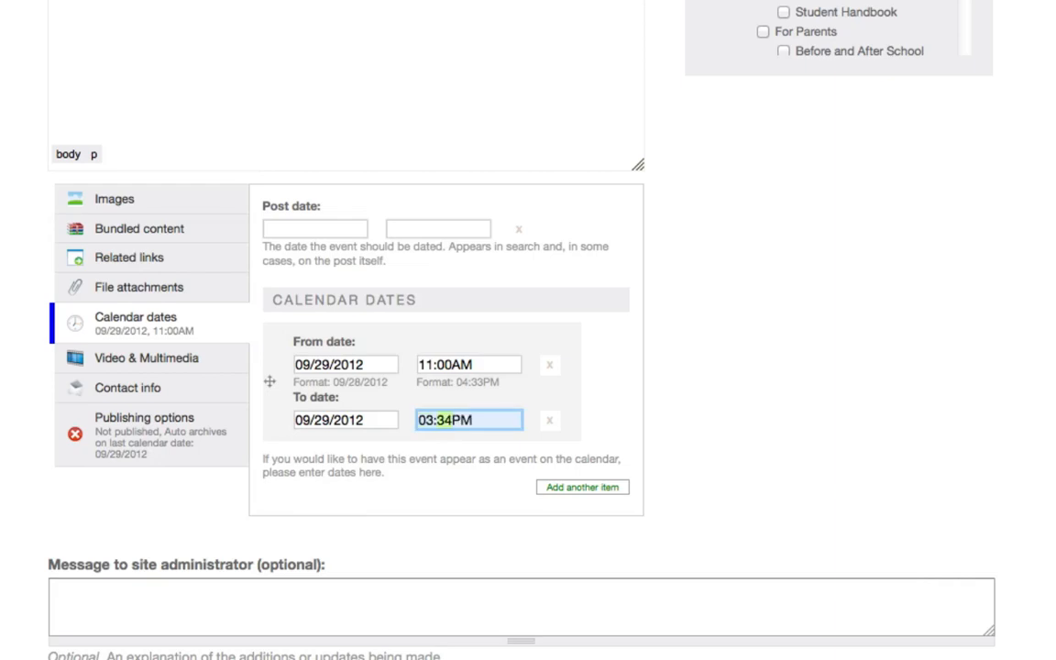
{"action": "type", "text": "00"}
{"action": "left_click", "coordinate": [5, 527]}
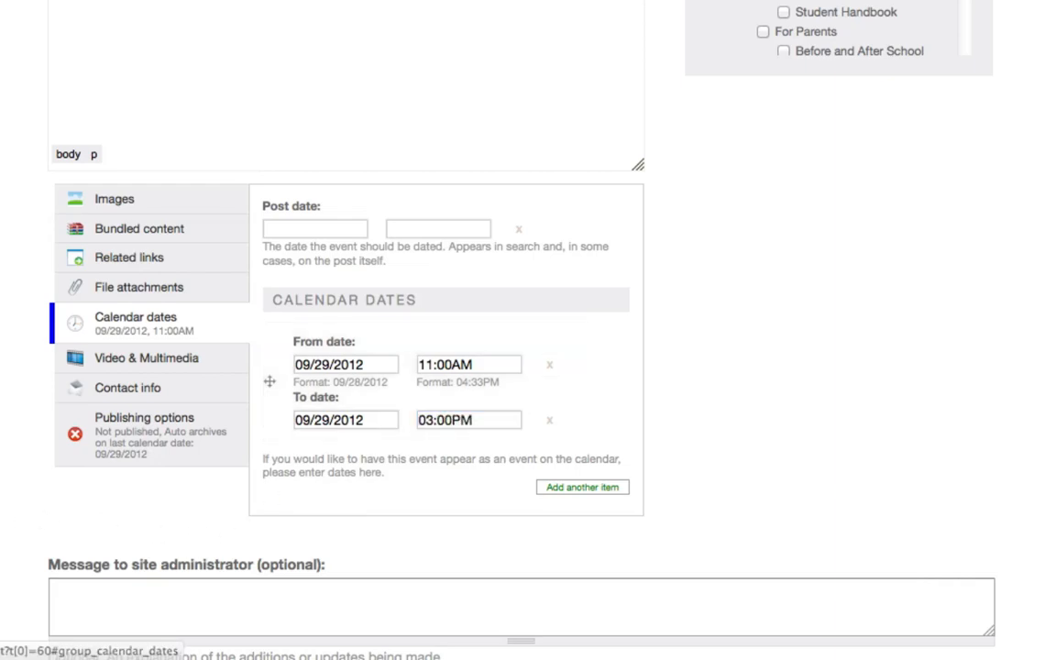
- Find the teacher's profile by last name and reference it as the event's first contact
{"action": "left_click", "coordinate": [99, 394]}
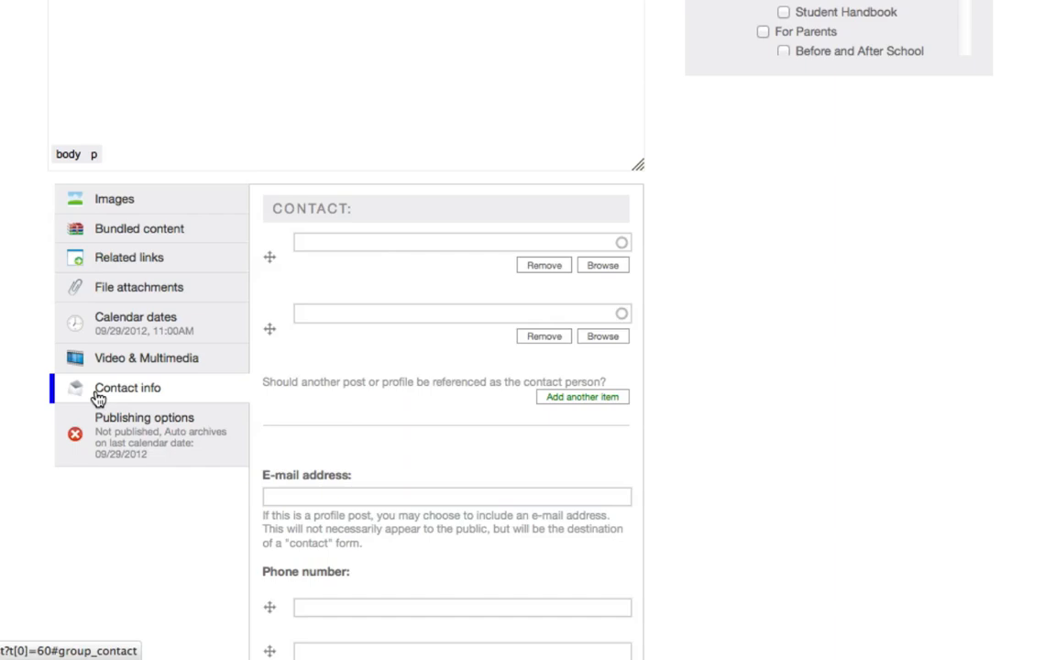
{"action": "left_click", "coordinate": [325, 244]}
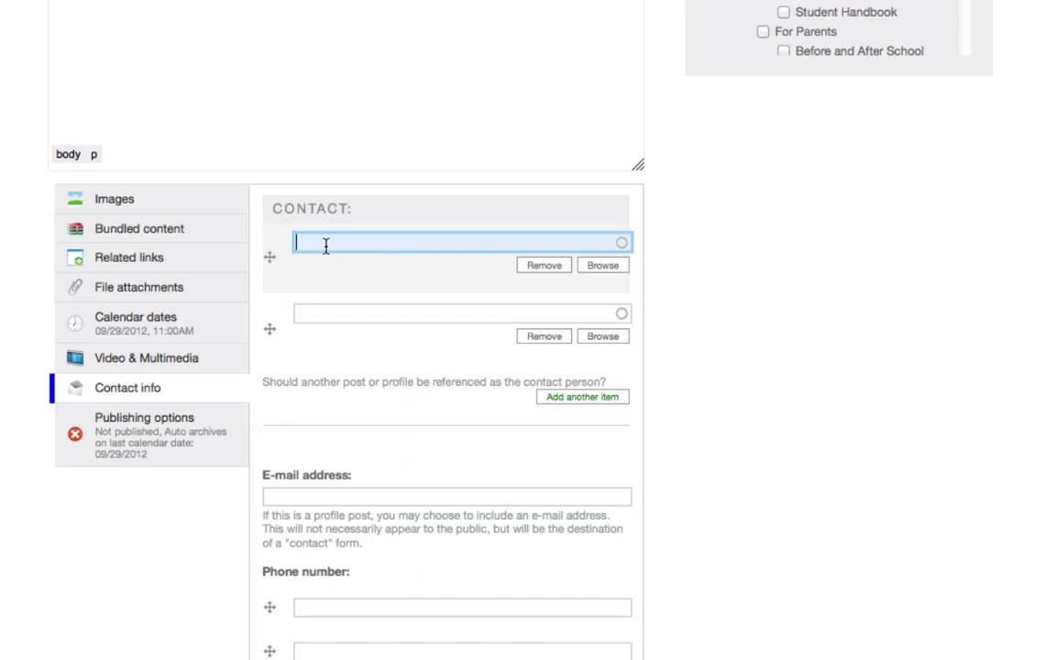
{"action": "type", "text": "landis"}
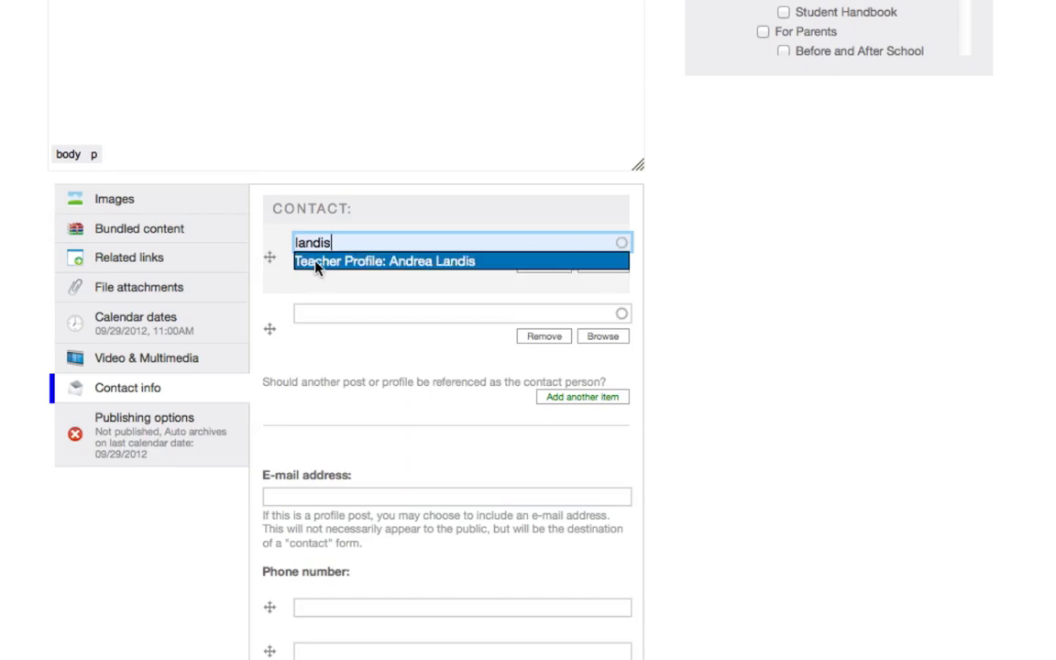
{"action": "left_click", "coordinate": [316, 262]}
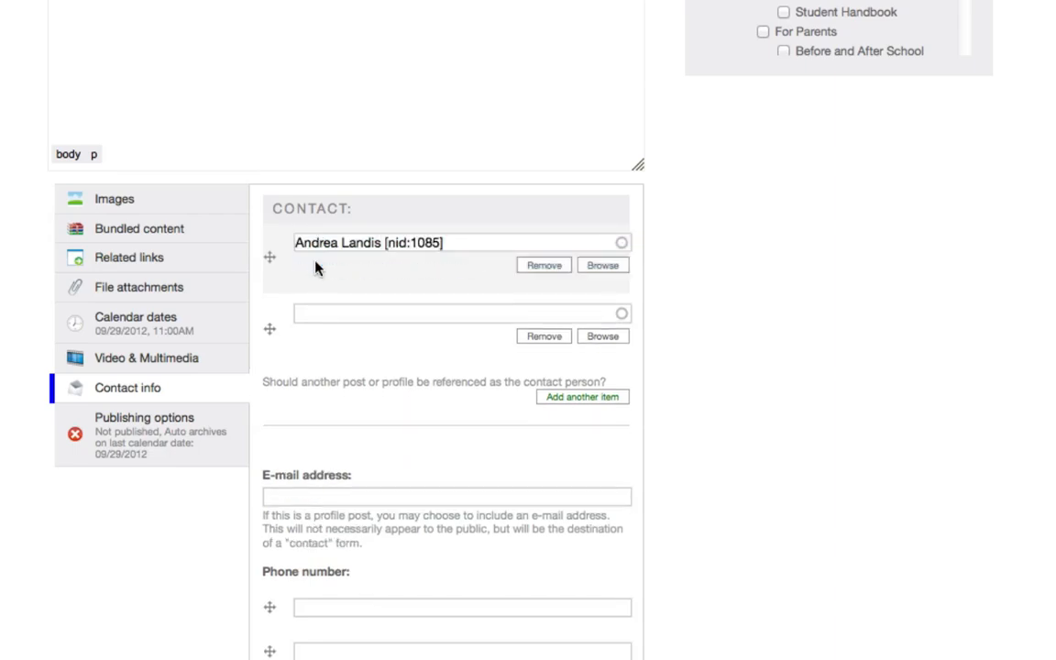
- Save the new Science Fair event without filling in the remaining contact fields
{"action": "scroll", "coordinate": [82, 492], "scroll_direction": "down", "scroll_amount": 5}
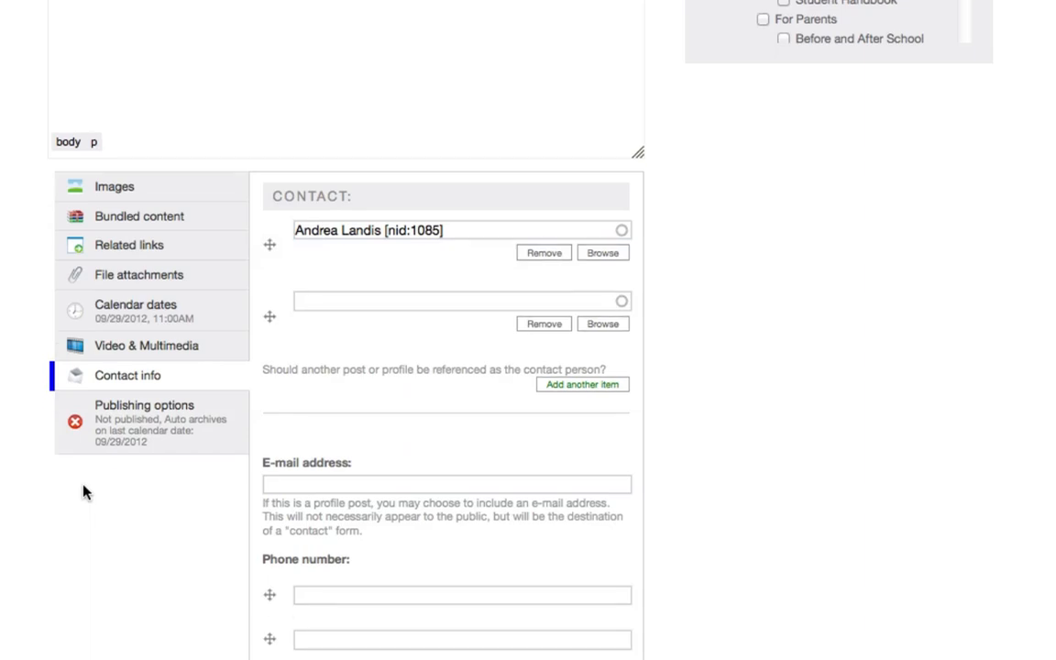
{"action": "scroll", "coordinate": [82, 492], "scroll_direction": "down", "scroll_amount": 7}
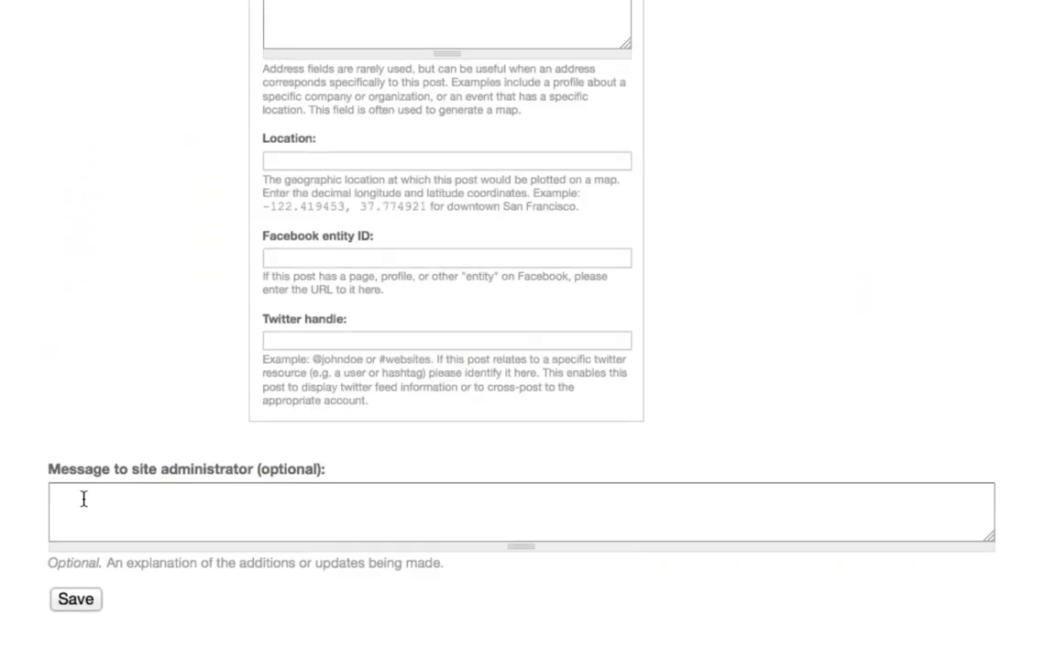
{"action": "left_click", "coordinate": [76, 600]}
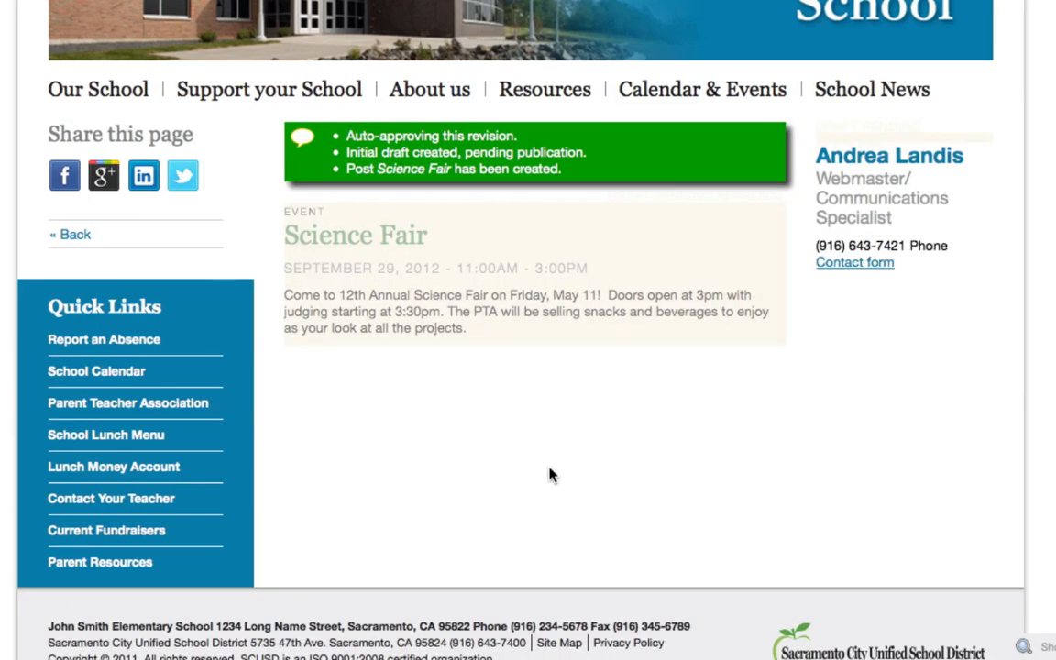
- Dismiss the confirmation messages and open the saved Science Fair event for editing
{"action": "left_click", "coordinate": [502, 172]}
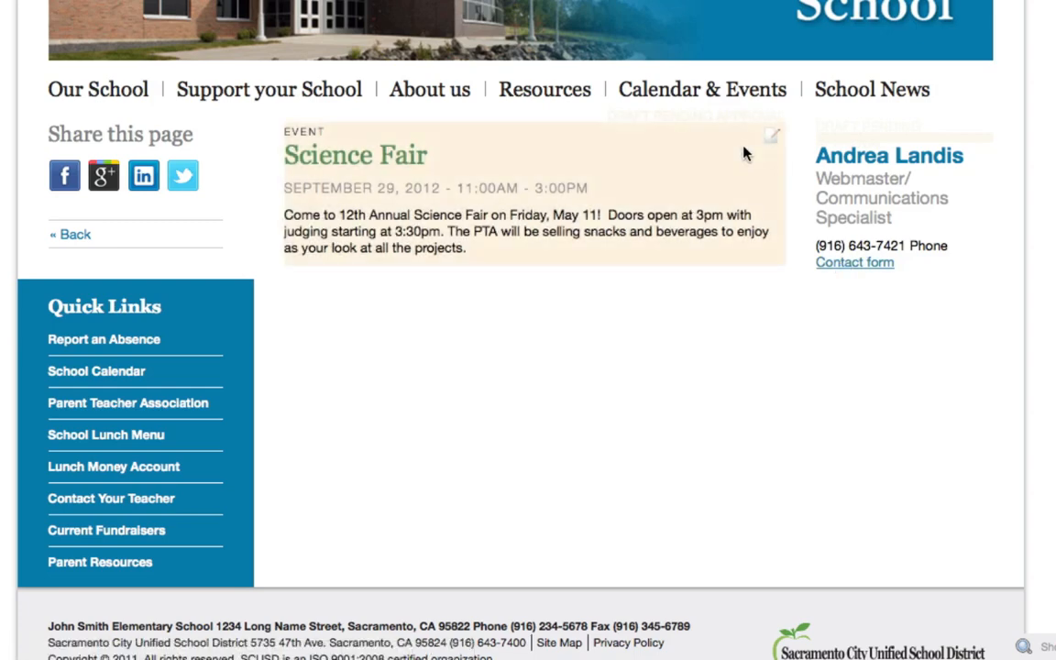
{"action": "left_click", "coordinate": [773, 143]}
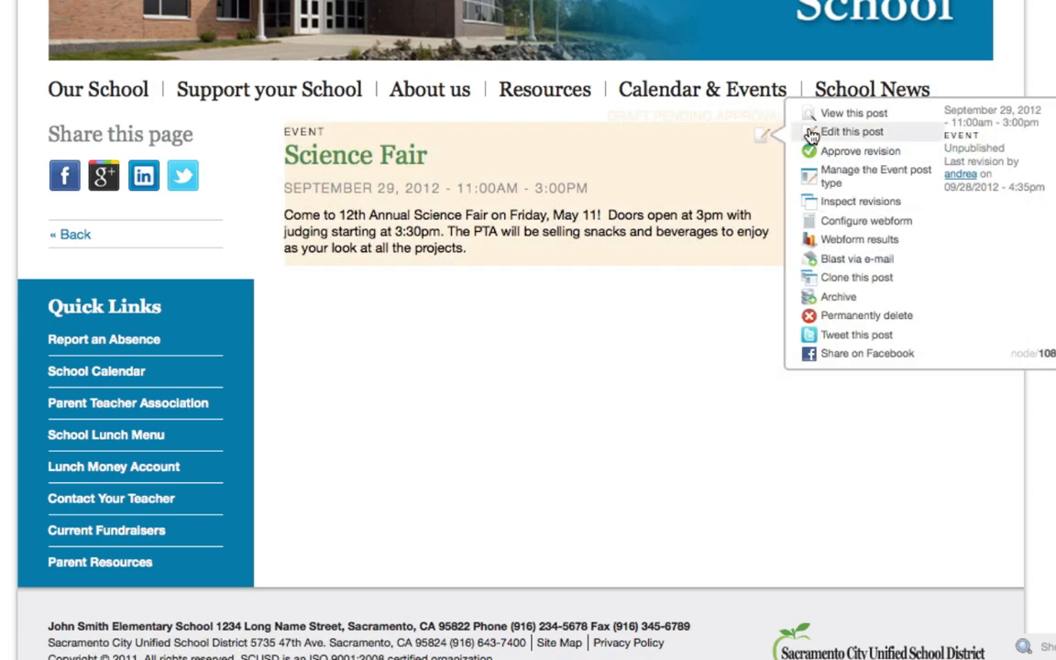
{"action": "left_click", "coordinate": [811, 134]}
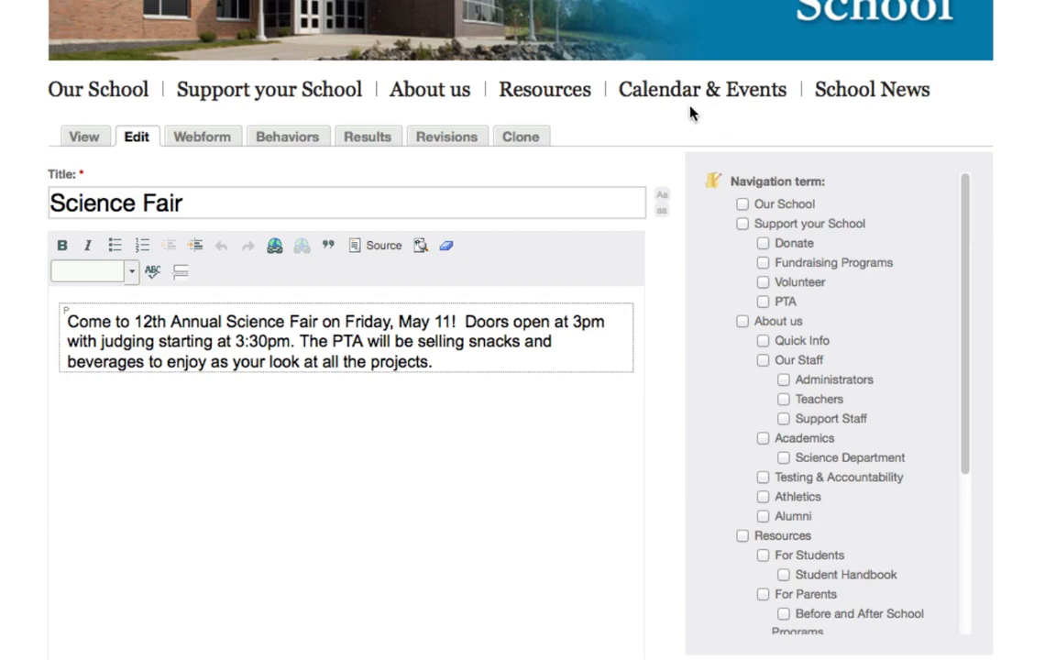
{"action": "mouse_move", "coordinate": [671, 107]}
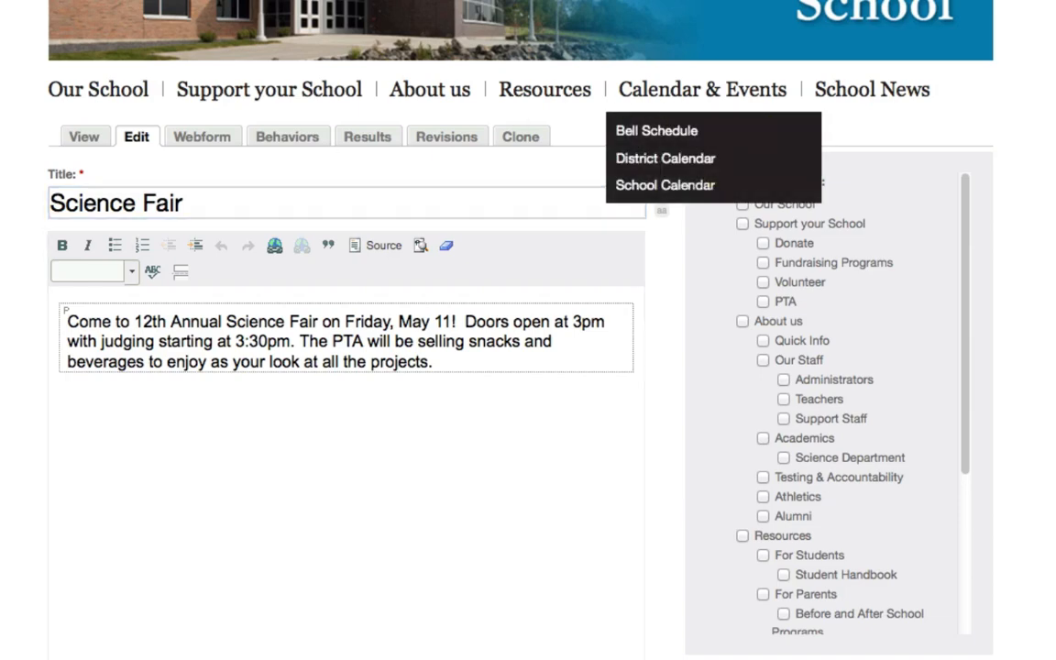
- Mark the Science Fair event as published in its publishing options and save the event
{"action": "scroll", "coordinate": [528, 330], "scroll_direction": "down", "scroll_amount": 10}
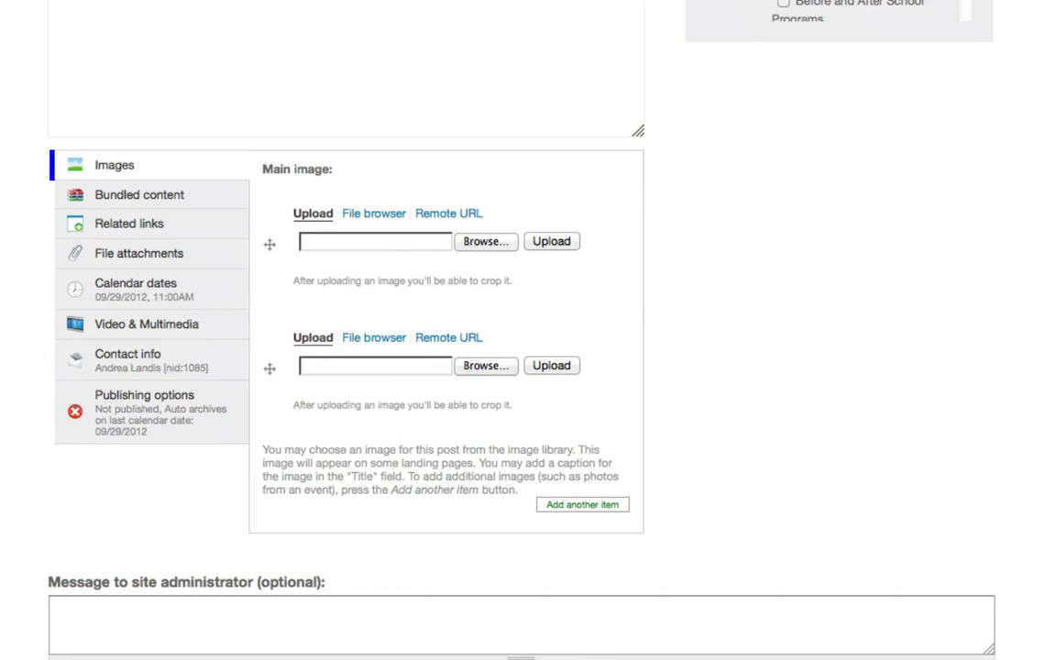
{"action": "left_click", "coordinate": [87, 405]}
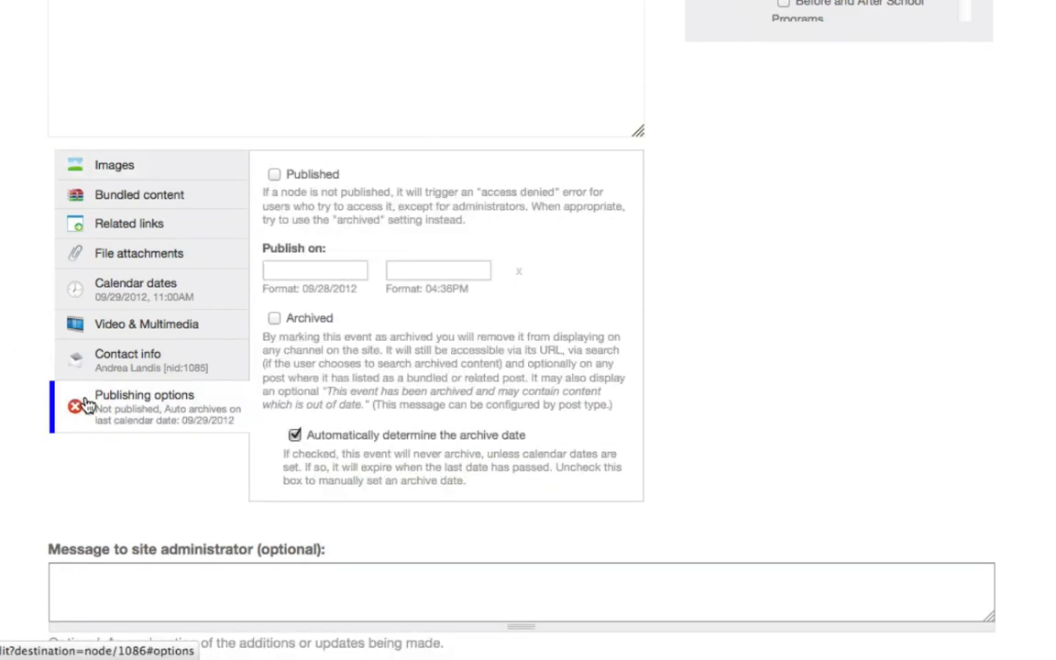
{"action": "left_click", "coordinate": [273, 174]}
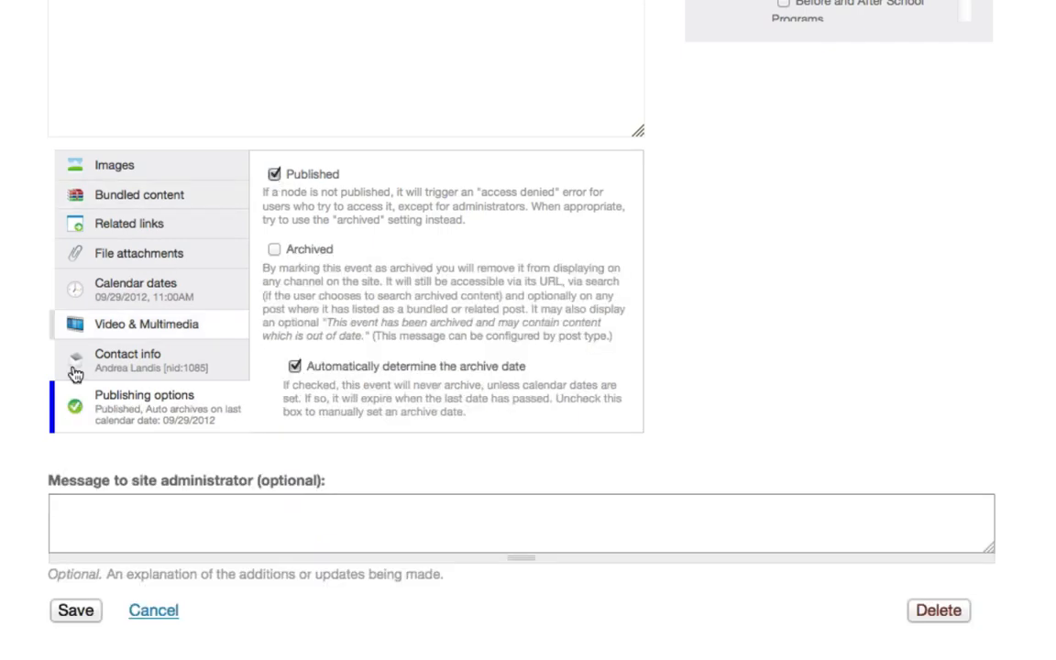
{"action": "left_click", "coordinate": [80, 618]}
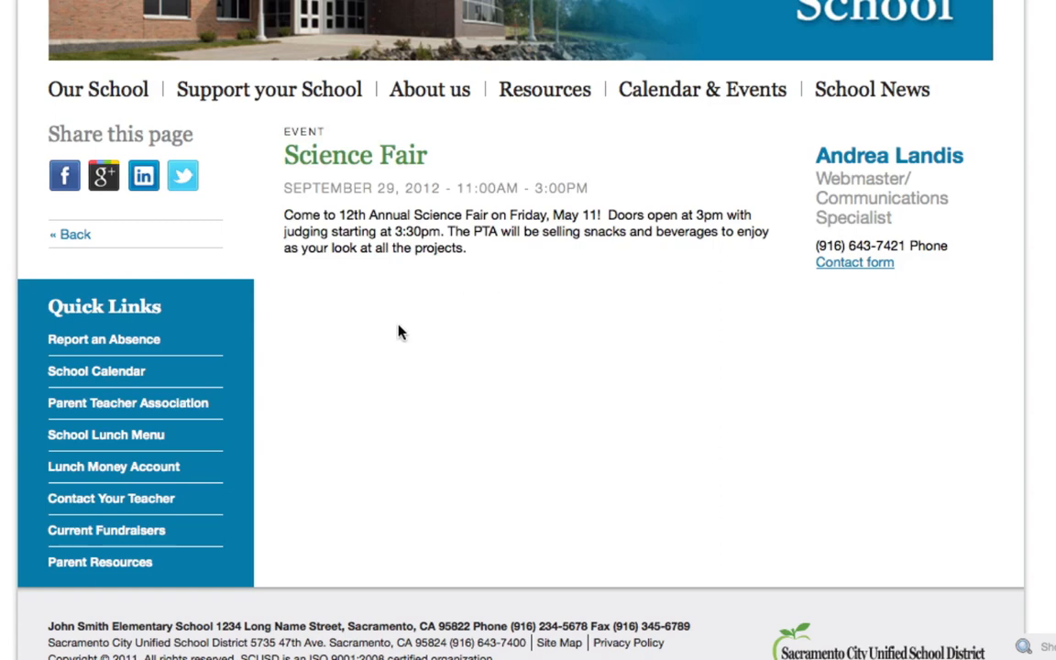
- Preview the September 29 Science Fair entry in the school calendar and open its full event page
{"action": "left_click", "coordinate": [92, 376]}
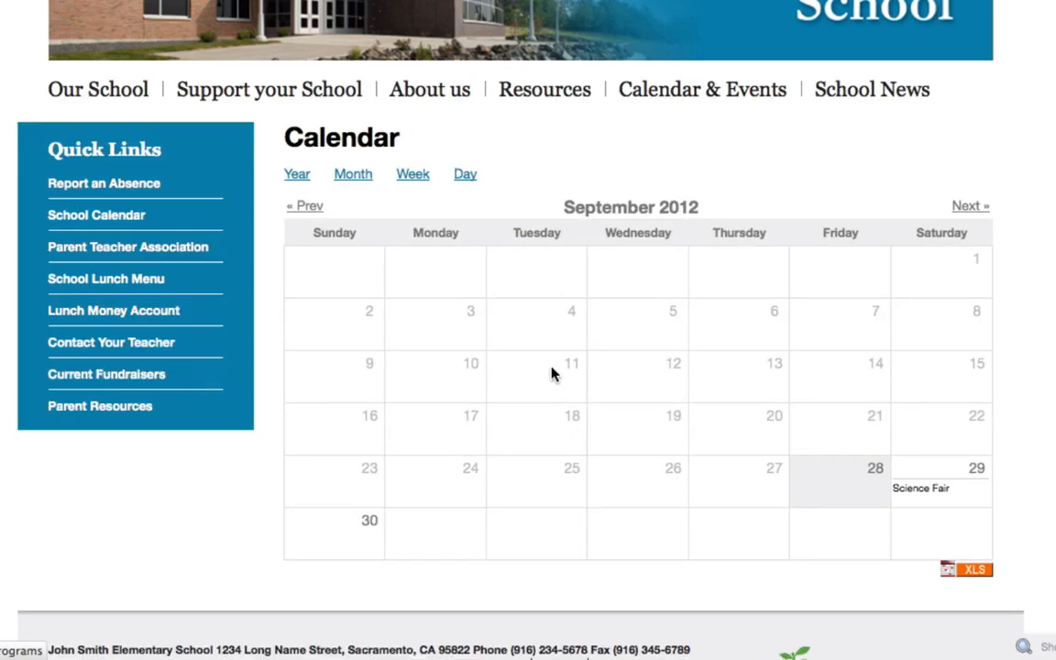
{"action": "left_click", "coordinate": [921, 492]}
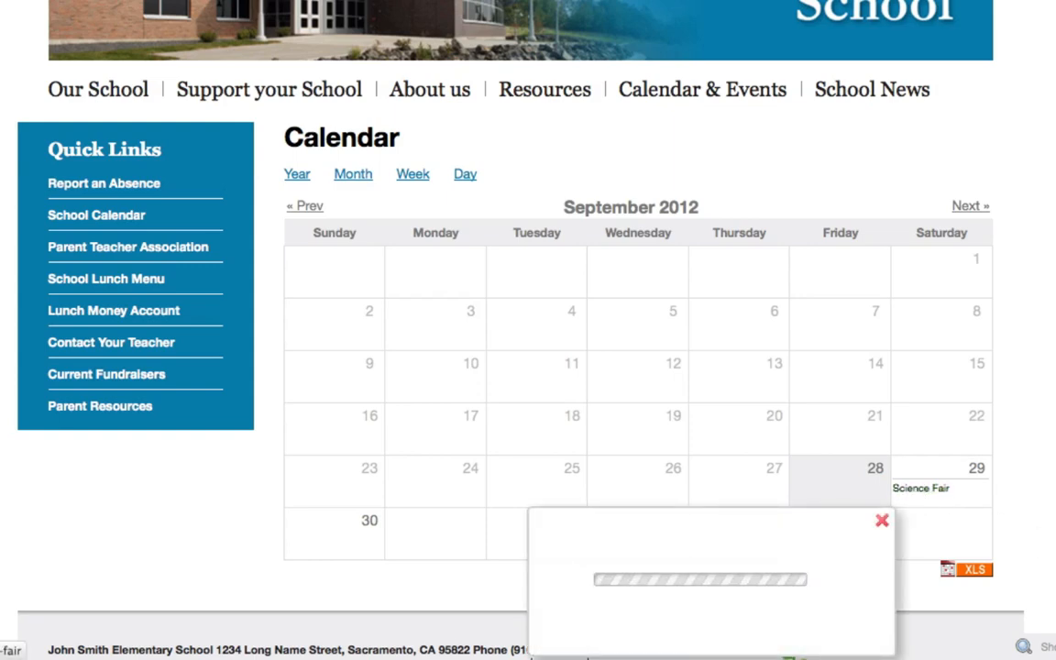
{"action": "scroll", "coordinate": [528, 330], "scroll_direction": "down", "scroll_amount": 1}
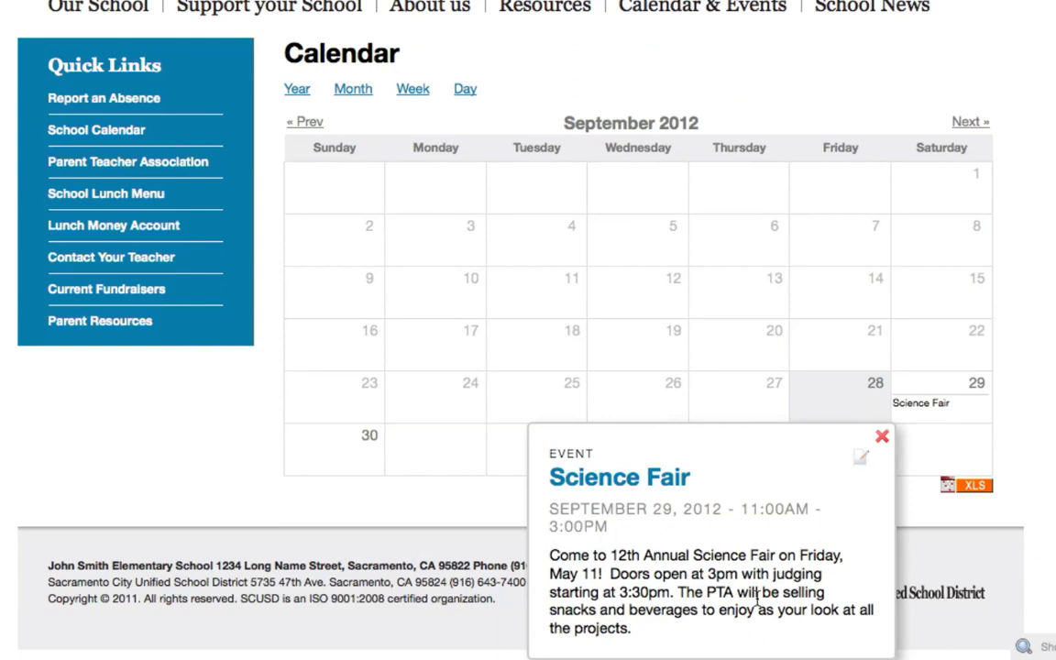
{"action": "left_click", "coordinate": [640, 494]}
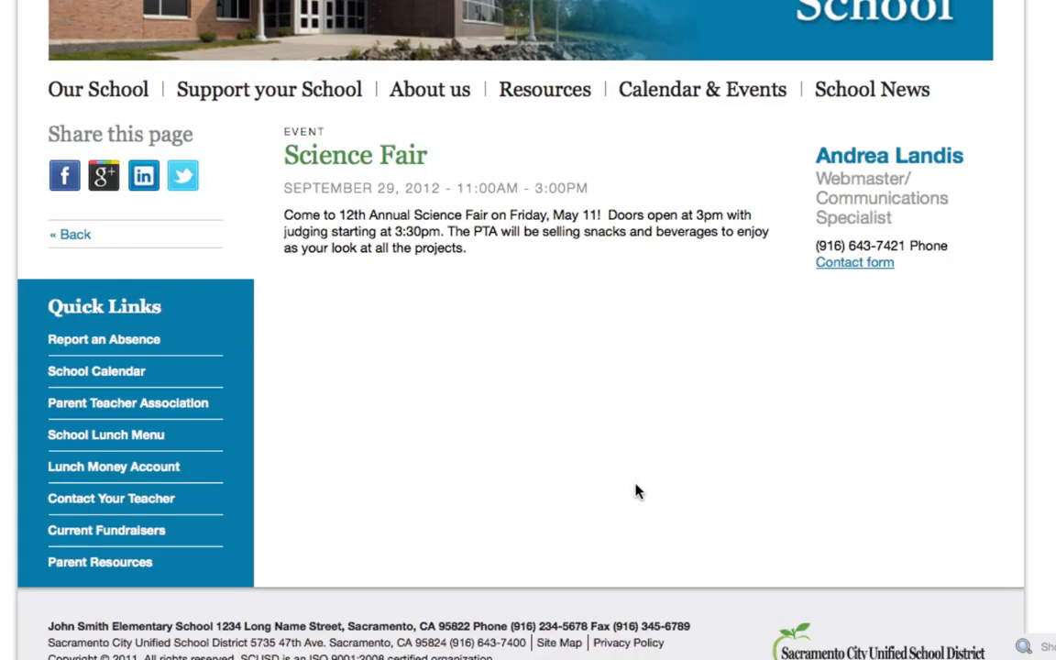